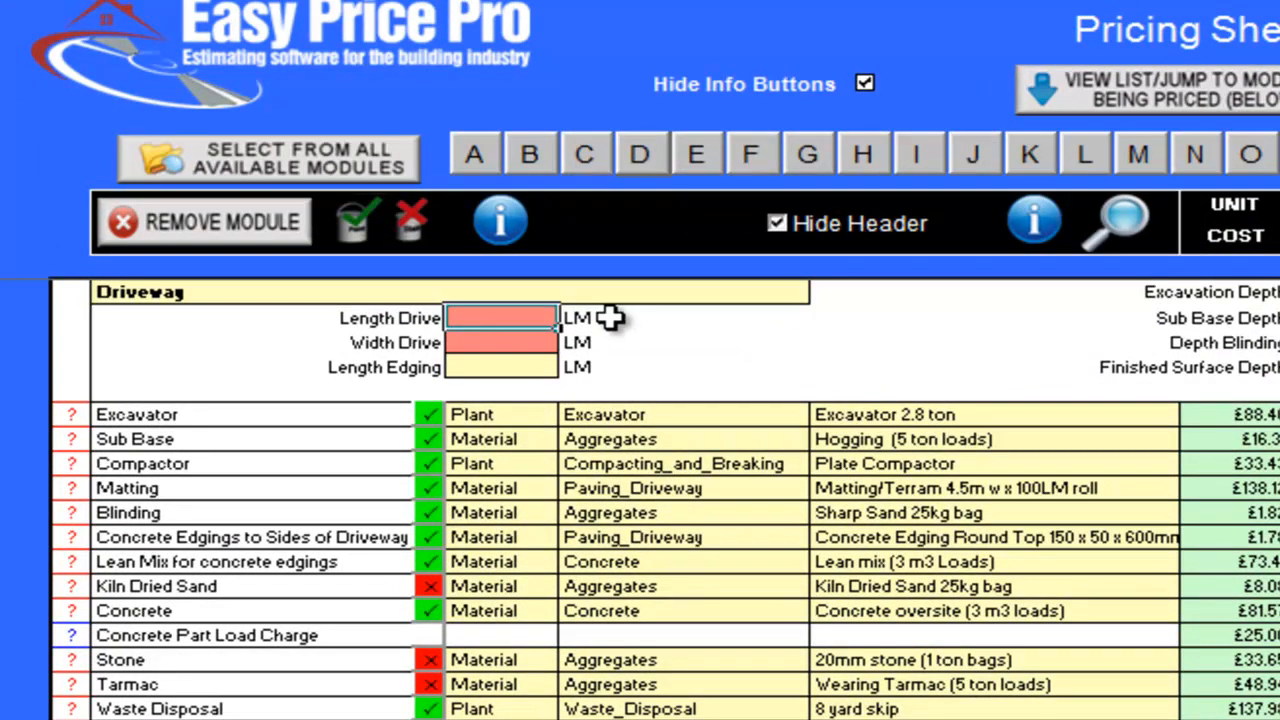
Set the driveway's length to 11 LM and its width to 2.8 LM
text(11)
key(Return)
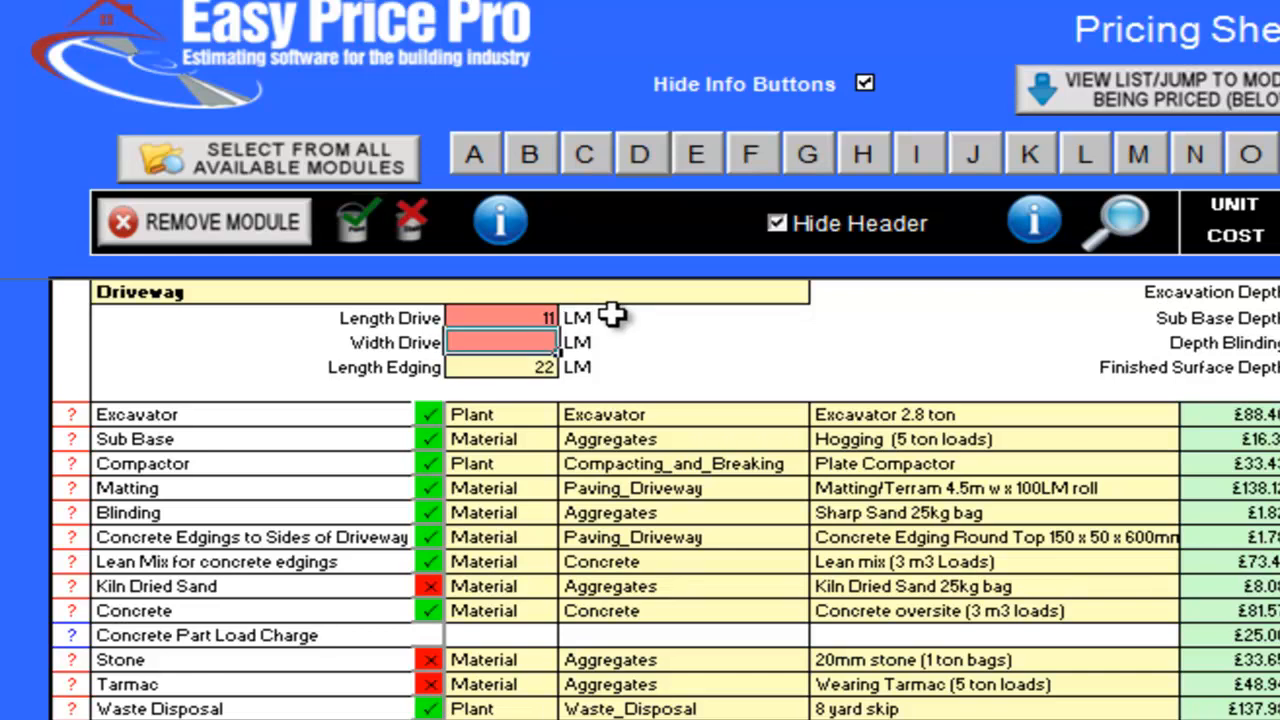
text(2.8)
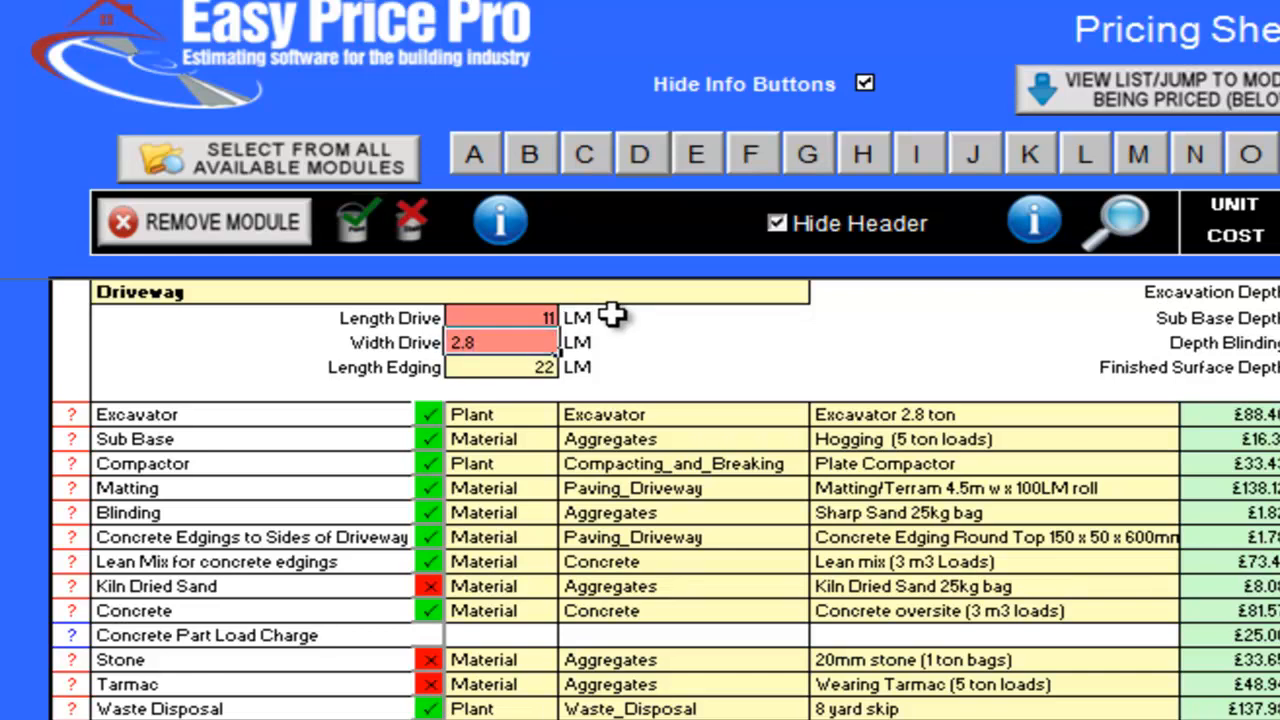
key(Return)
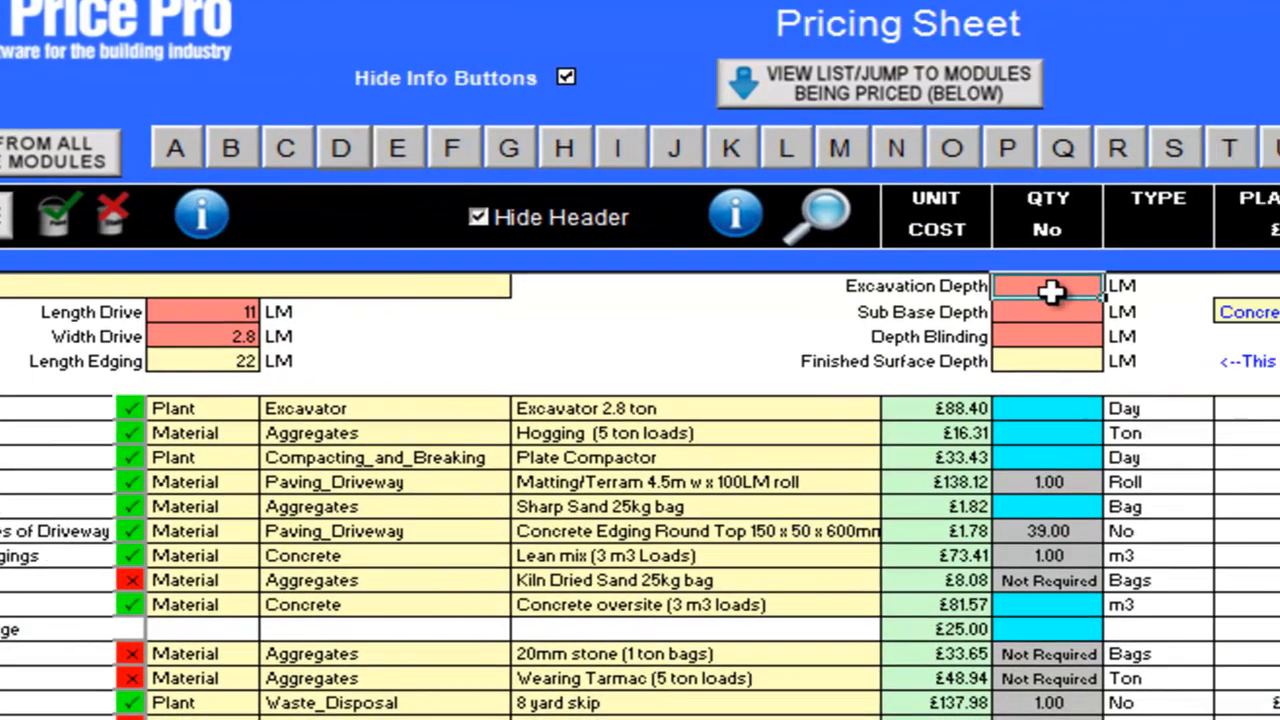
Set the driveway's excavation depth to 0.3, sub base depth to 0.2 and blinding depth to 0.05 LM
click(1051, 289)
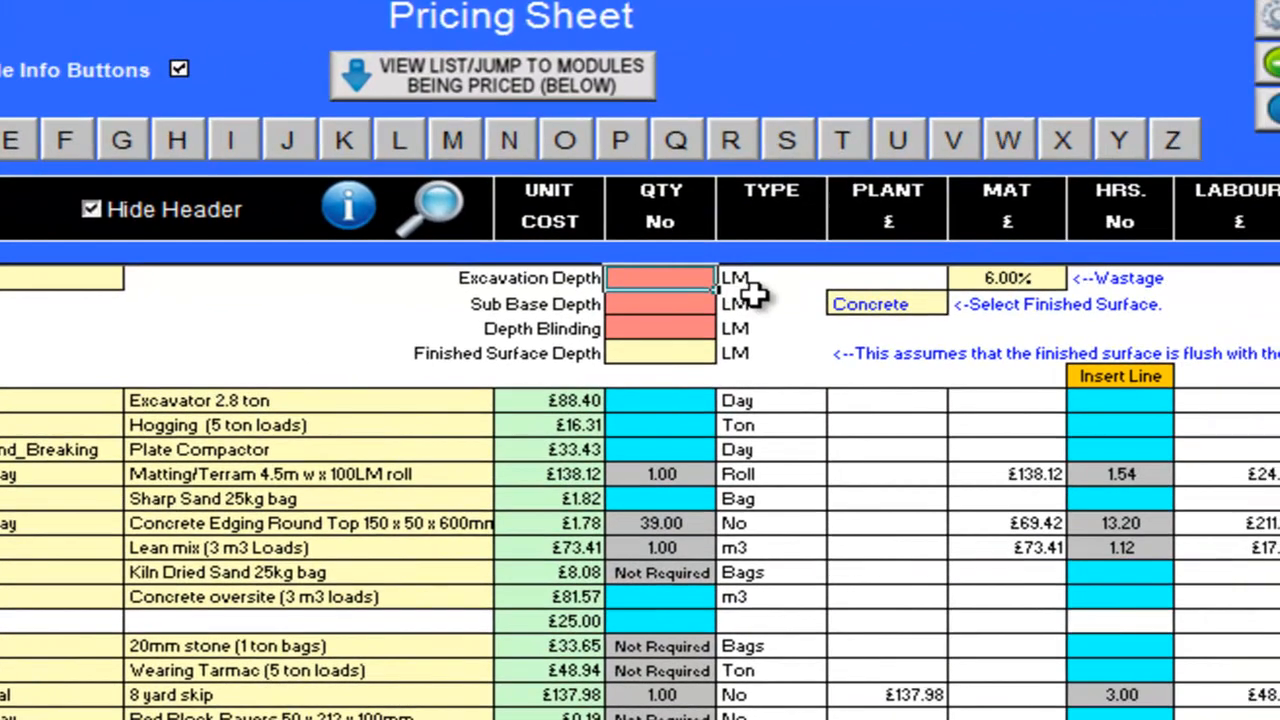
text(0.3)
key(Return)
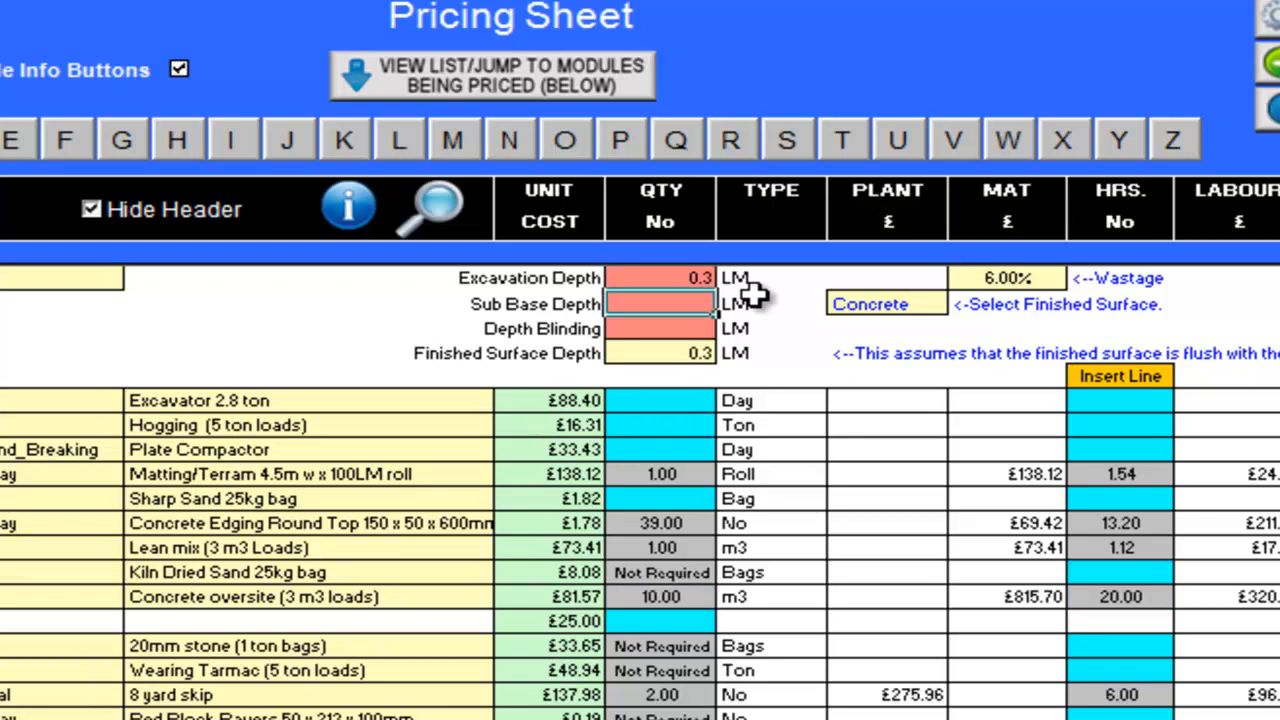
text(0.2)
key(Return)
text(0.05)
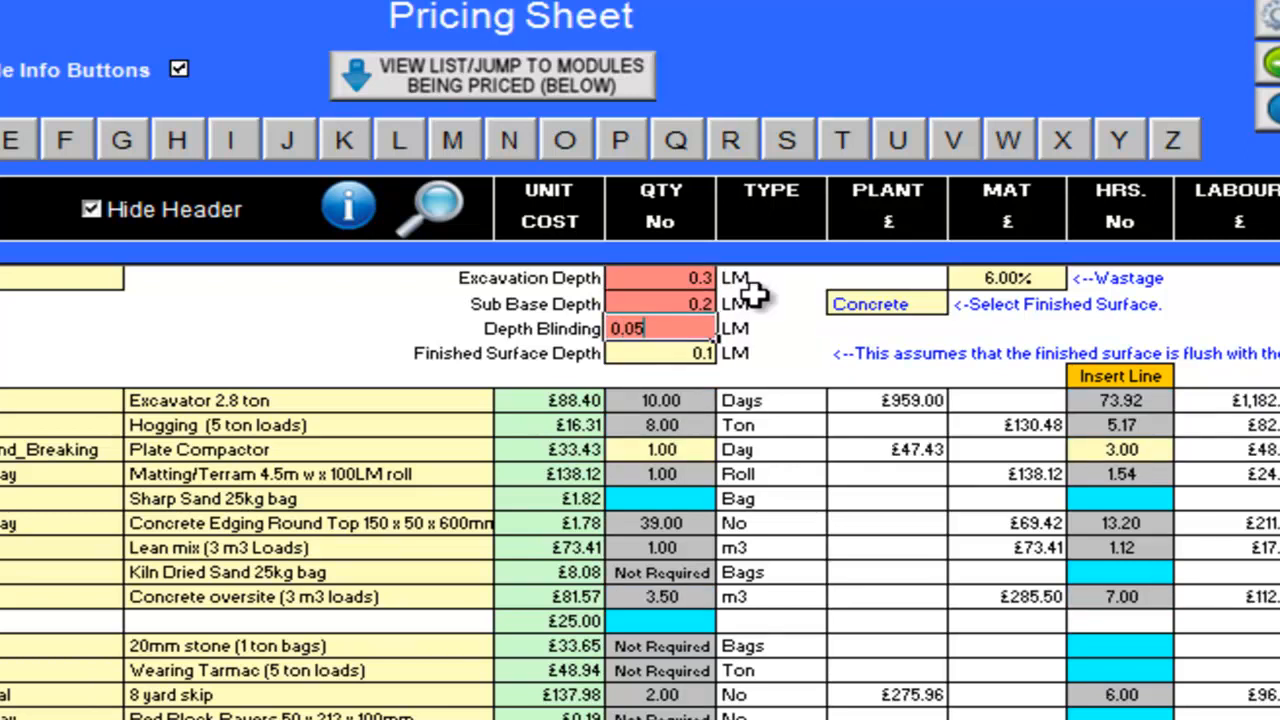
key(Return)
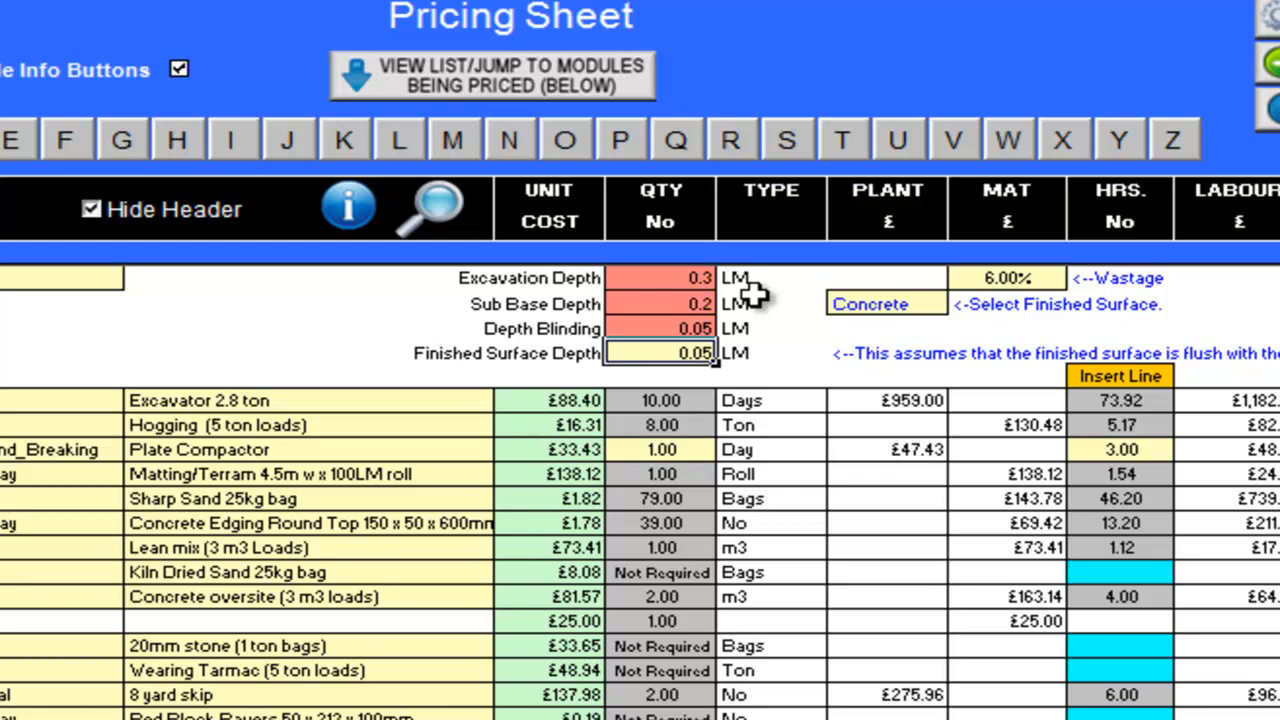
Choose Paving as the driveway's finished surface
click(905, 304)
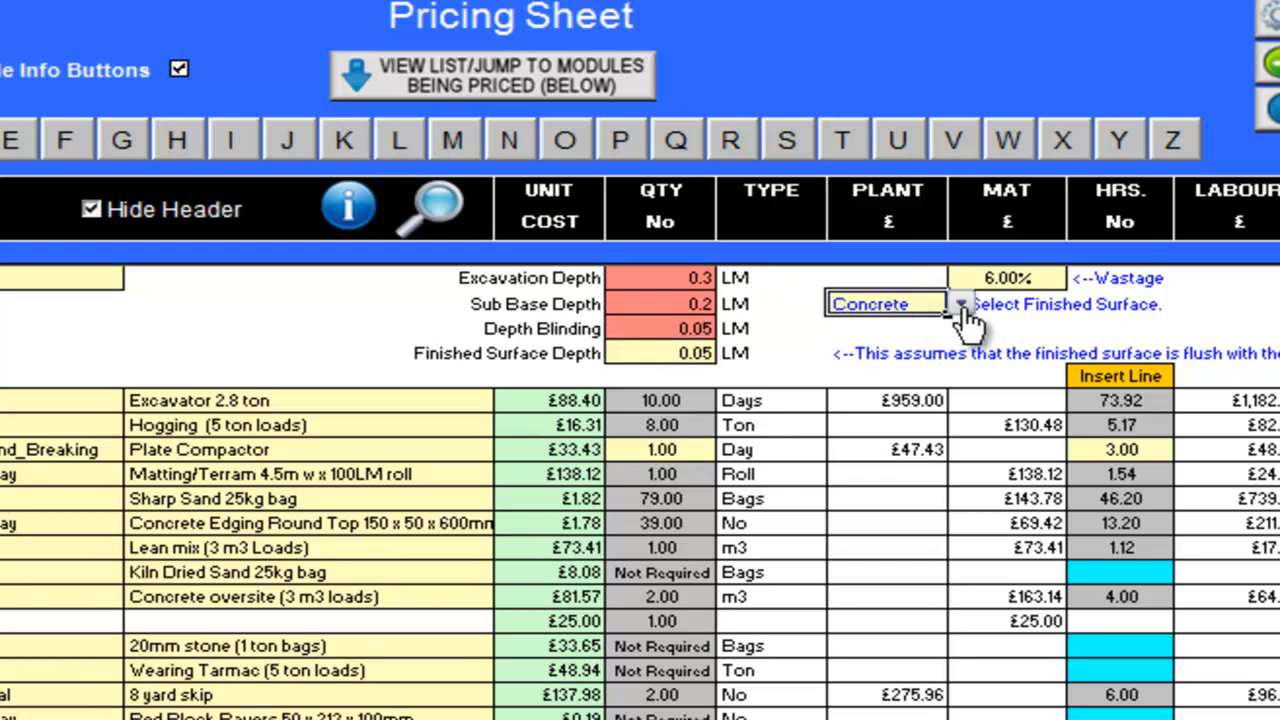
click(960, 304)
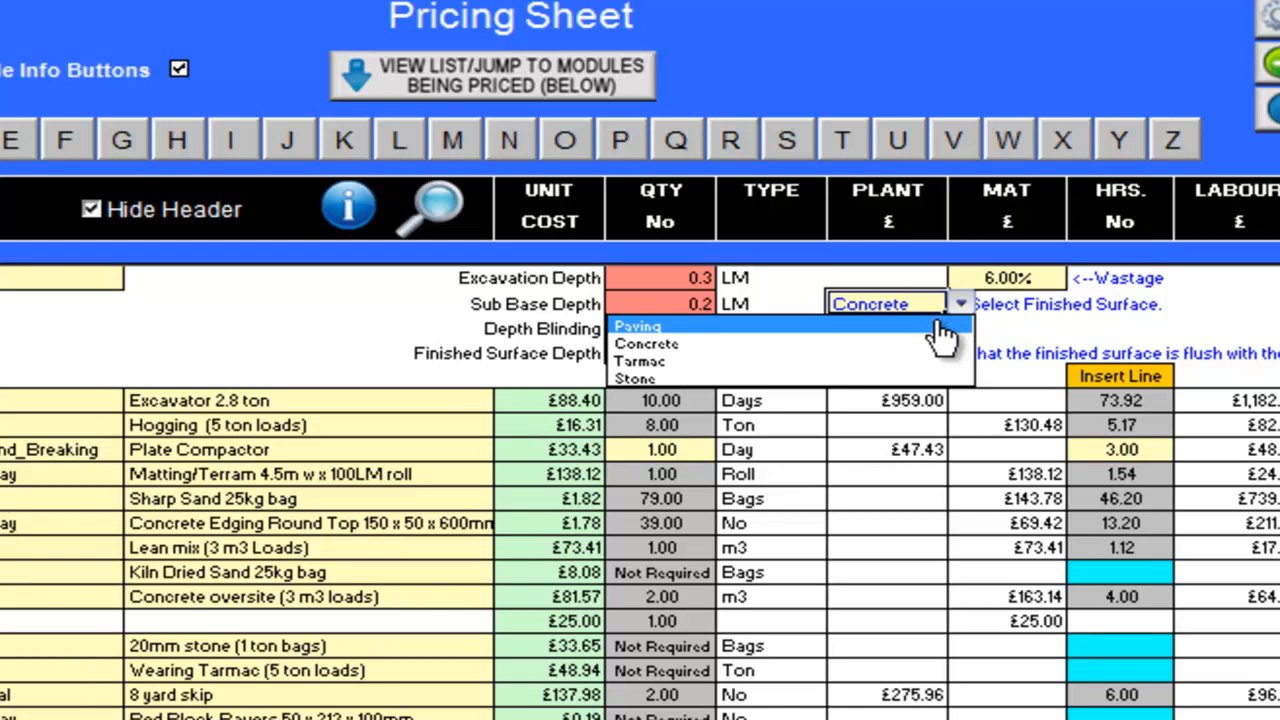
click(941, 328)
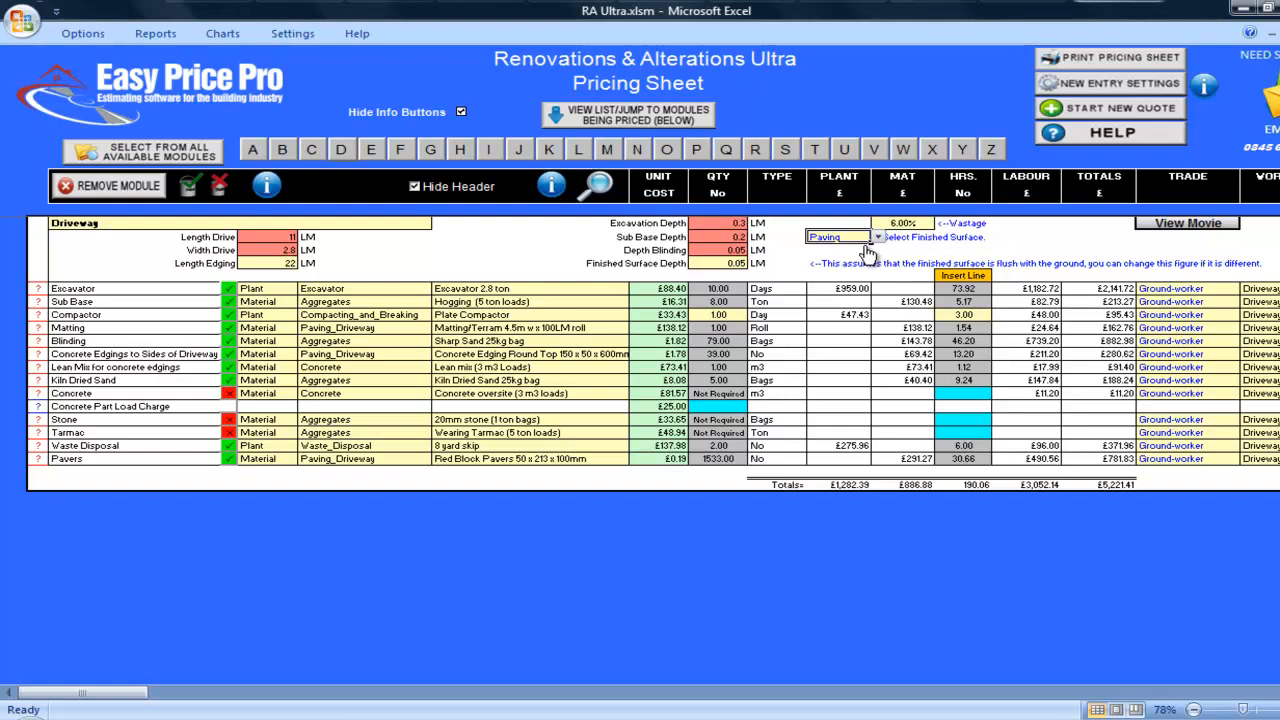
Review the Excavator item's labour and plant details and the excavator sizes available for it
click(38, 287)
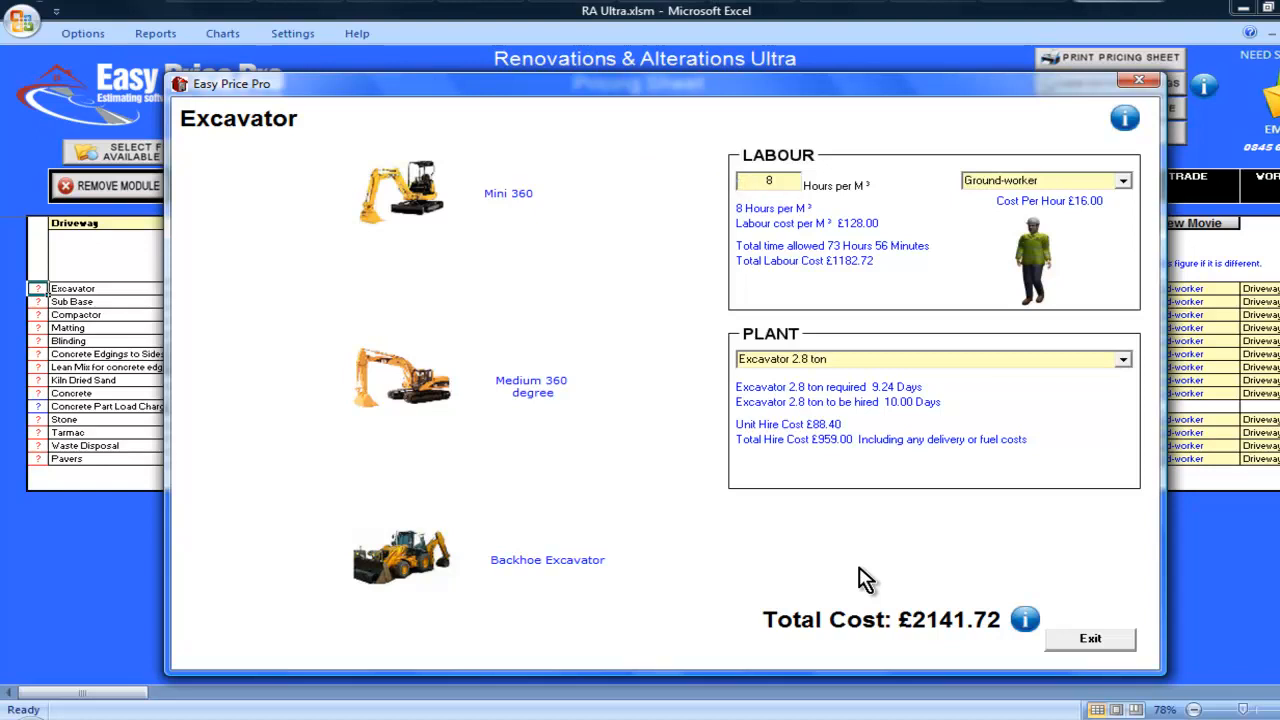
click(1084, 638)
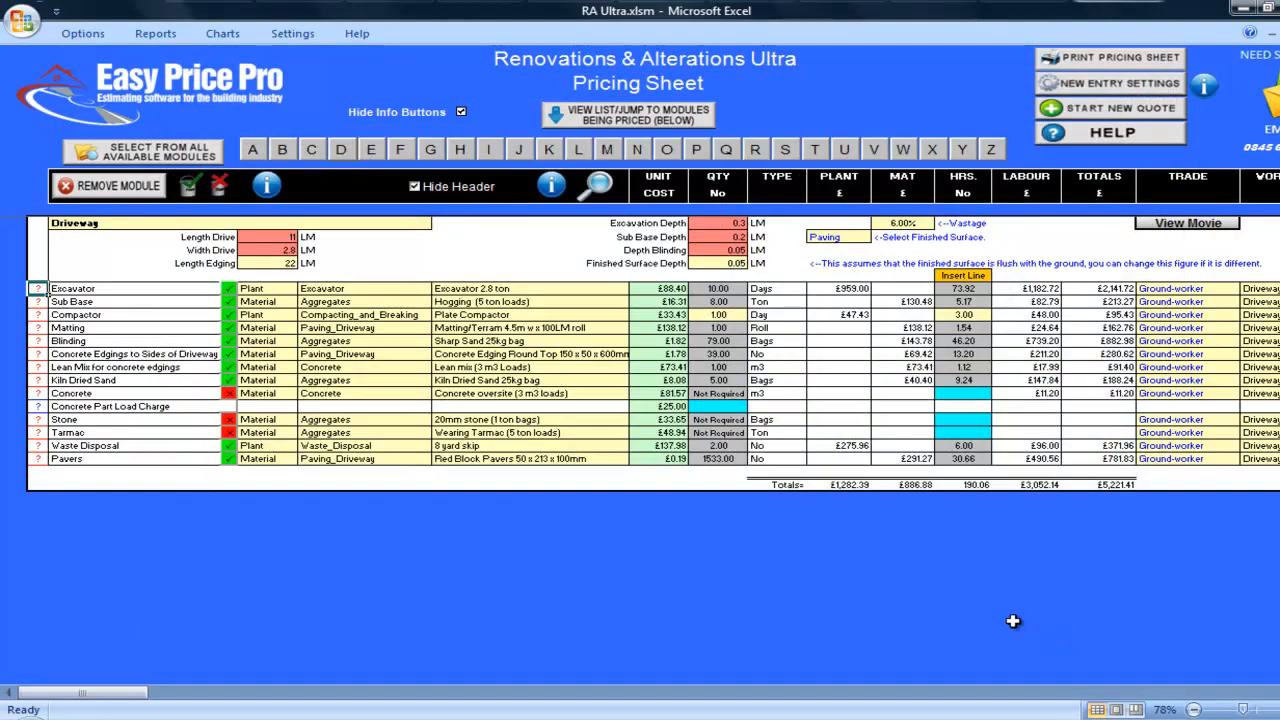
click(597, 290)
click(635, 289)
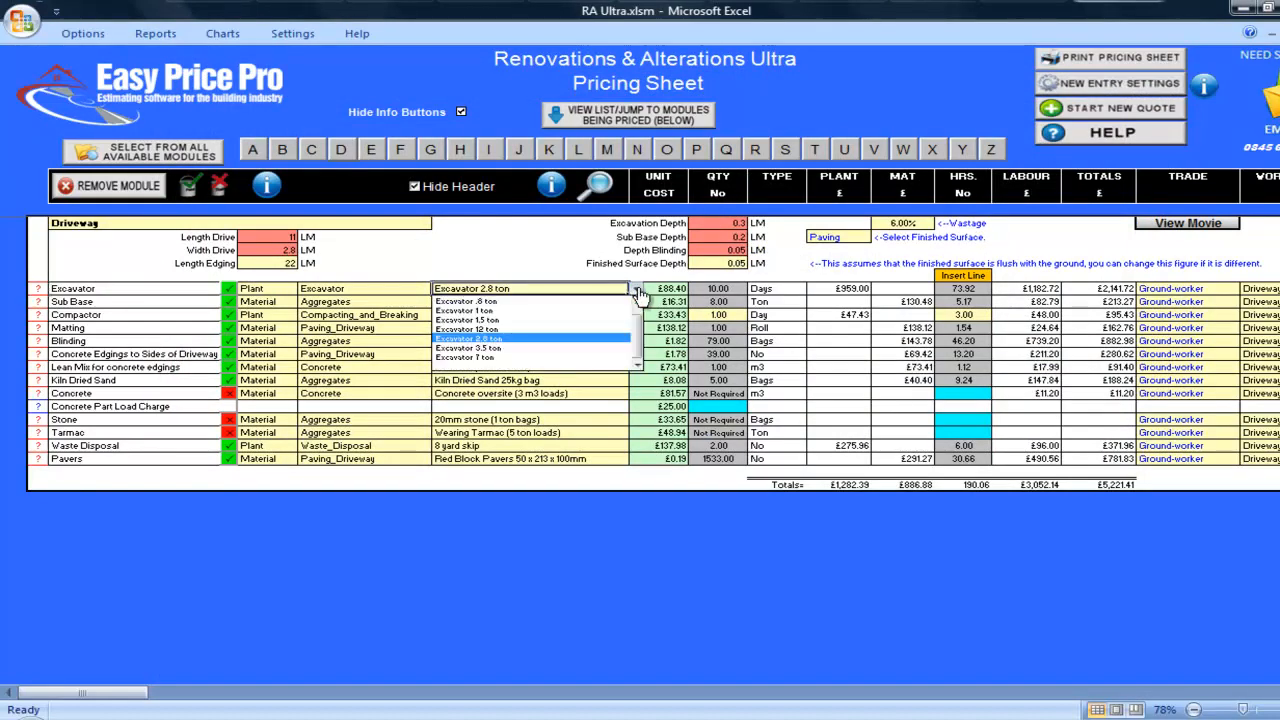
click(638, 292)
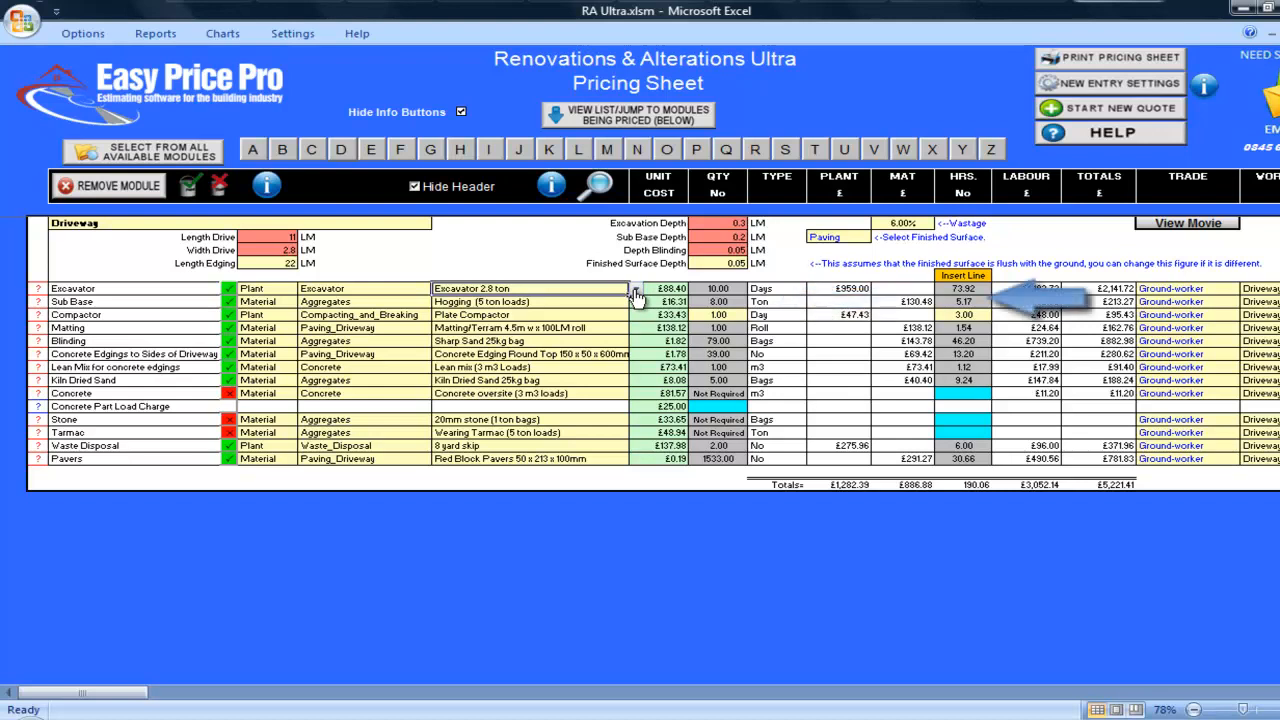
Look through the aggregate options available for the Sub Base item
click(626, 303)
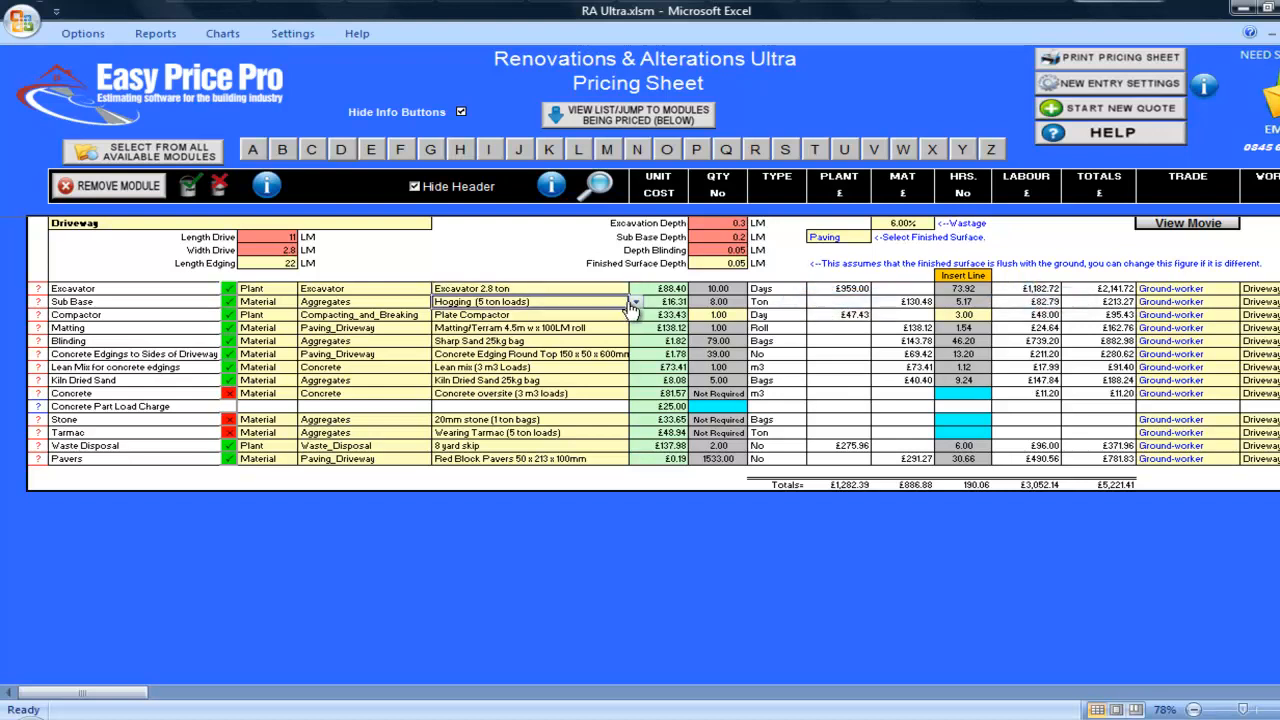
click(635, 303)
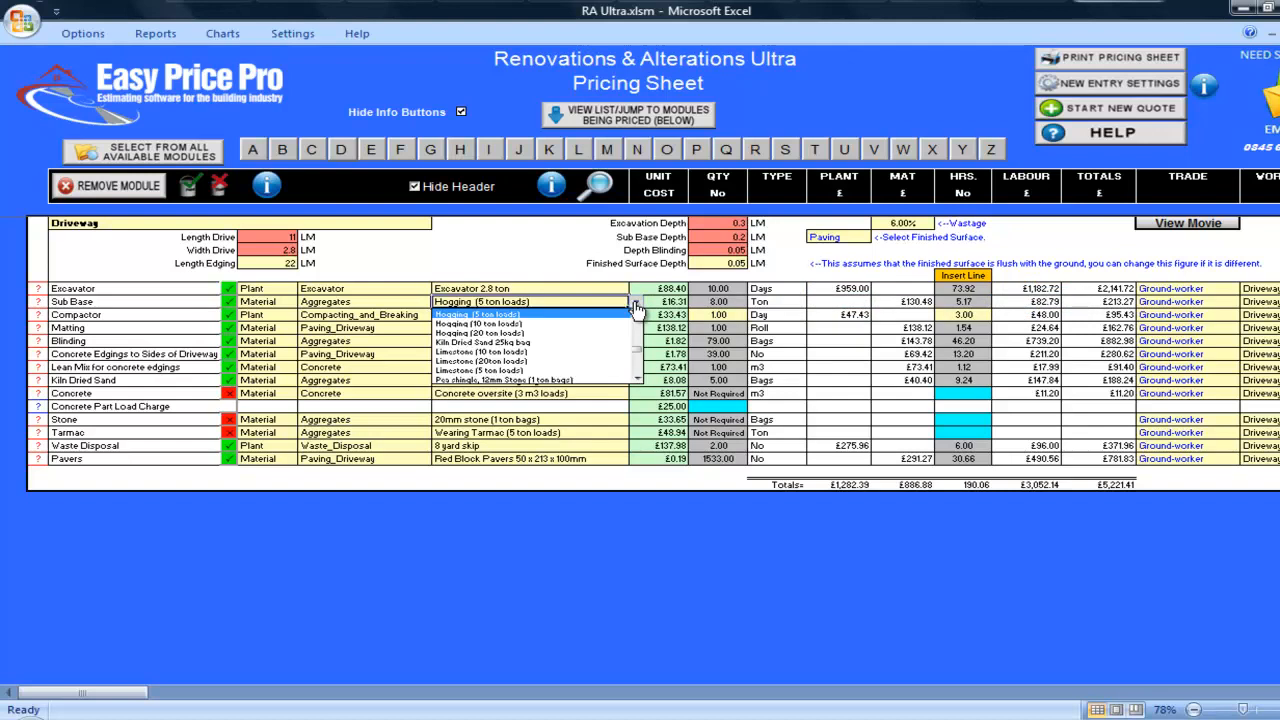
click(635, 304)
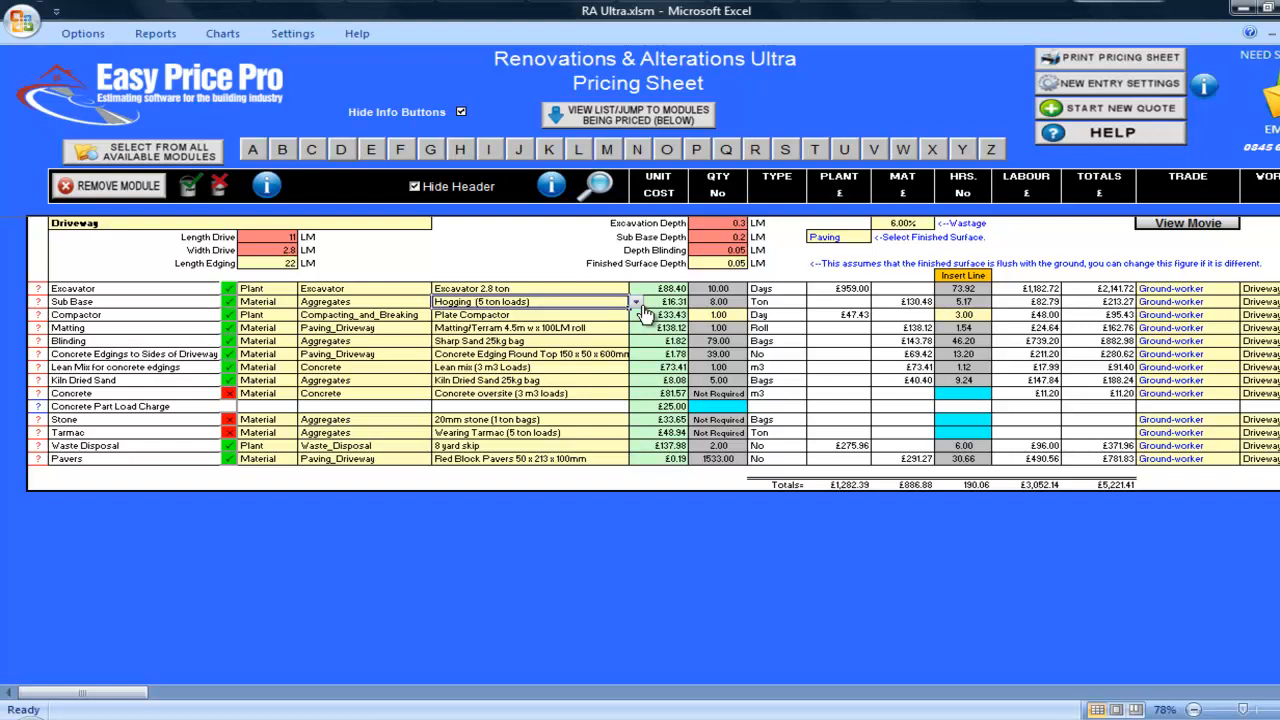
Change the Compactor item to Roller Diesel and set its labour hours to 4
click(624, 315)
click(636, 315)
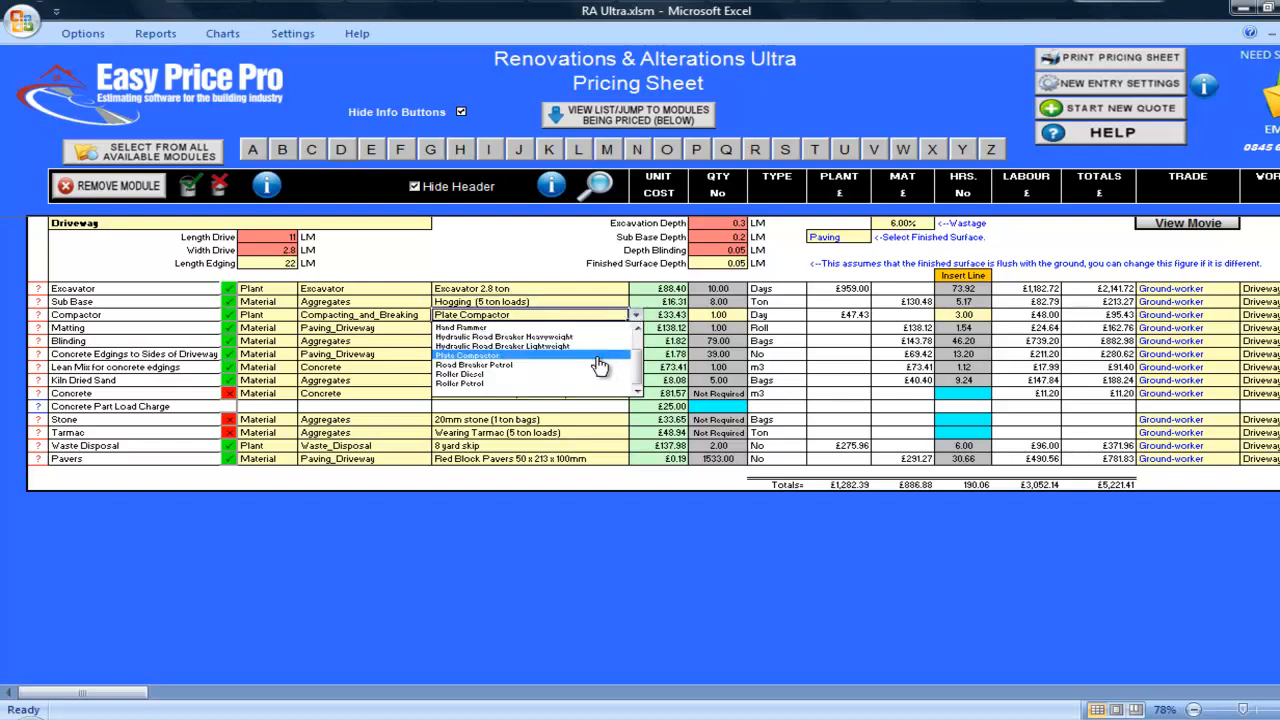
click(560, 375)
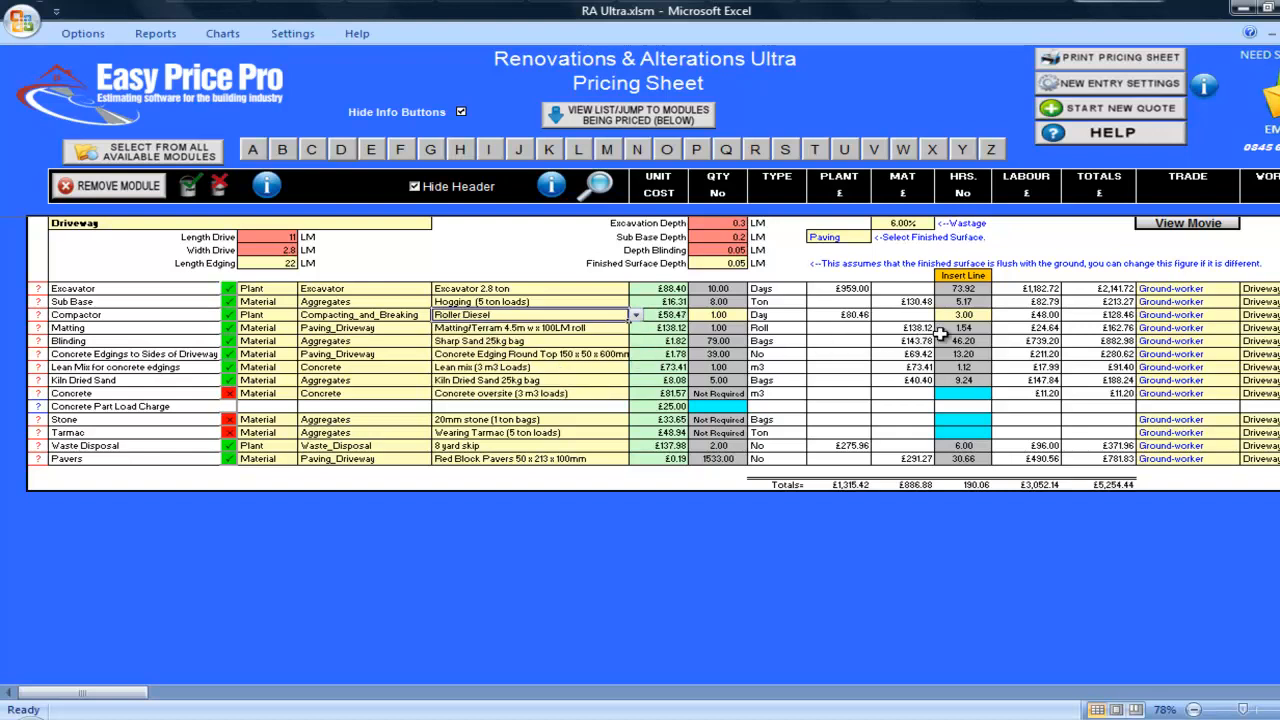
click(963, 314)
text(4)
key(Return)
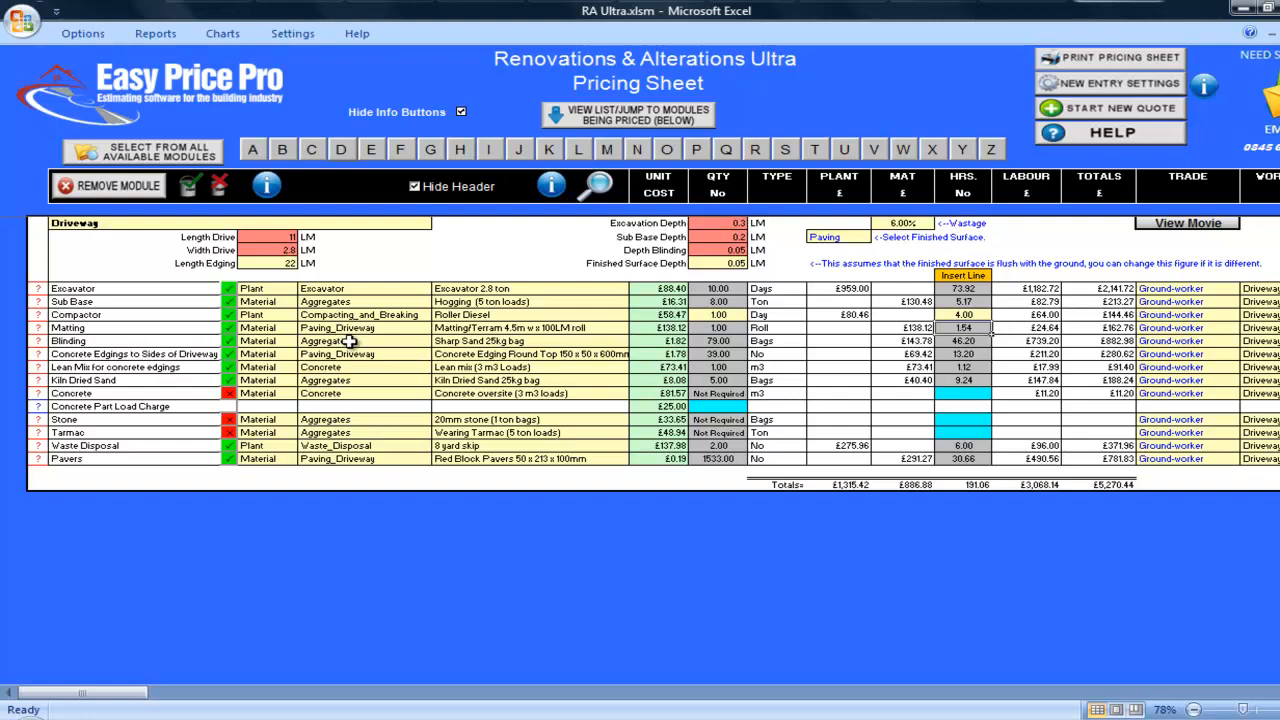
Exclude the Matting item from the driveway pricing and include it again
click(228, 328)
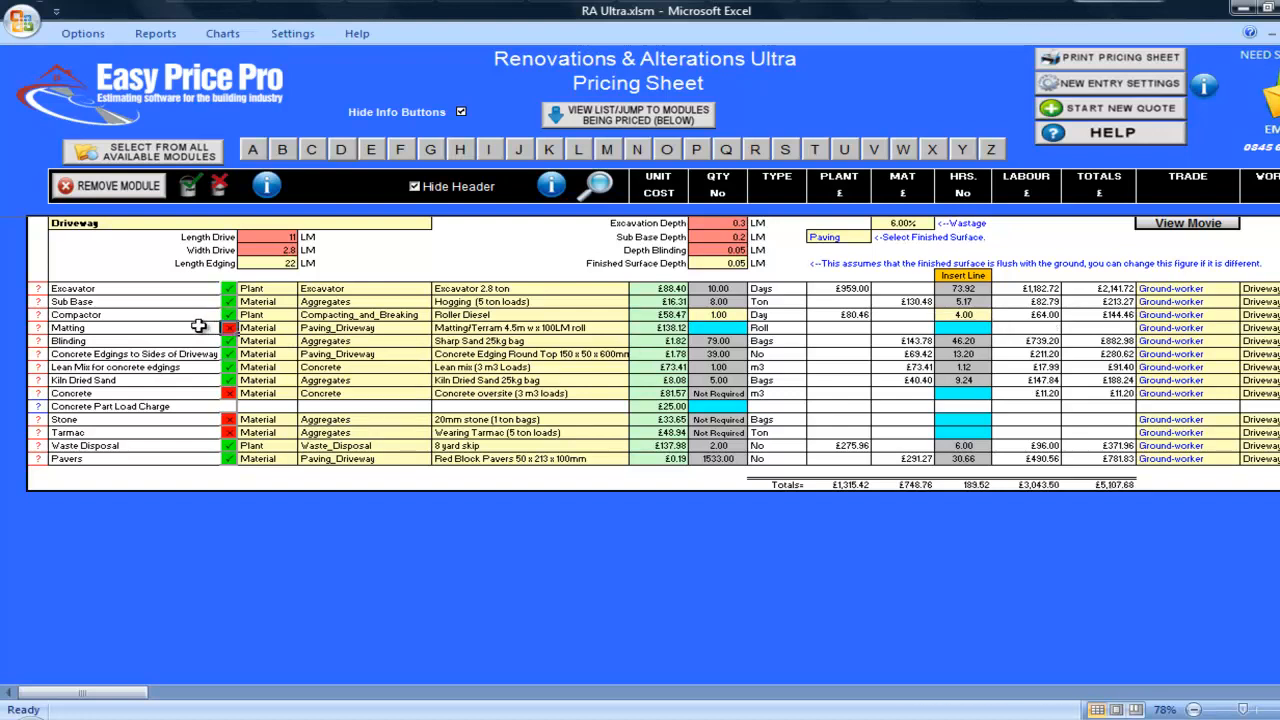
click(228, 328)
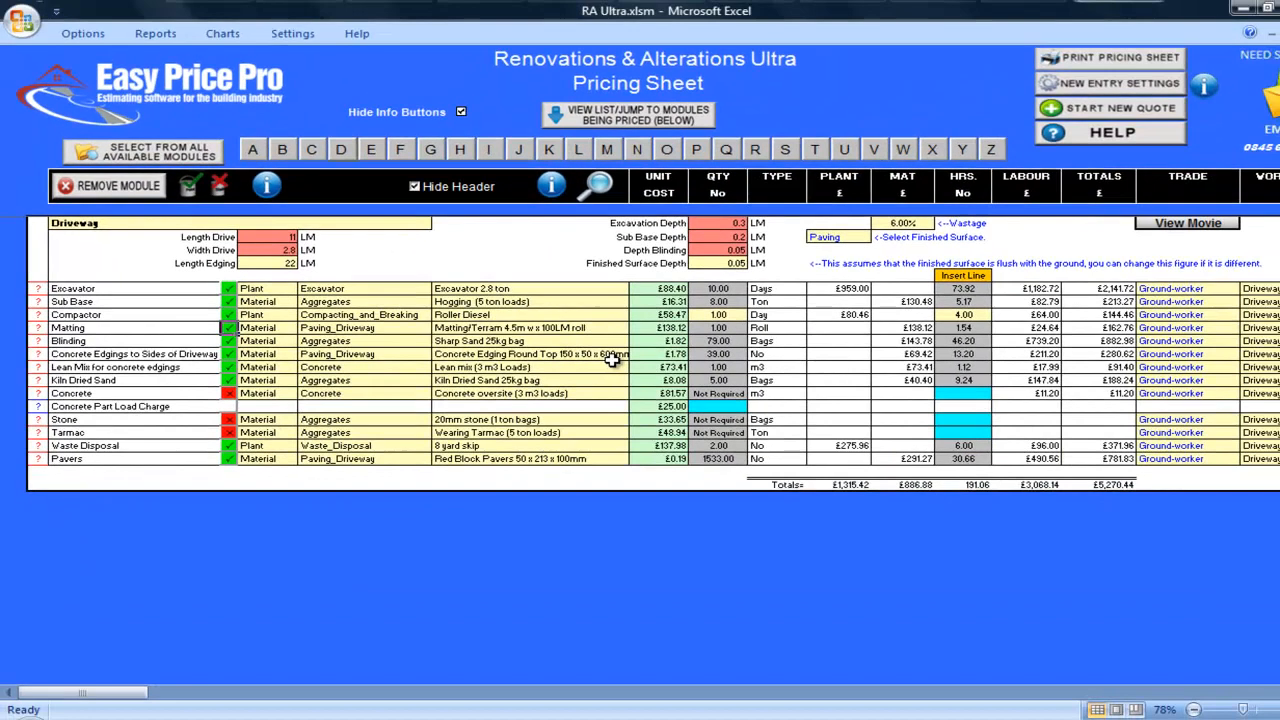
Review the concrete edging dimensions for the lean mix and the coverage per bag of kiln dried sand
click(775, 349)
click(38, 367)
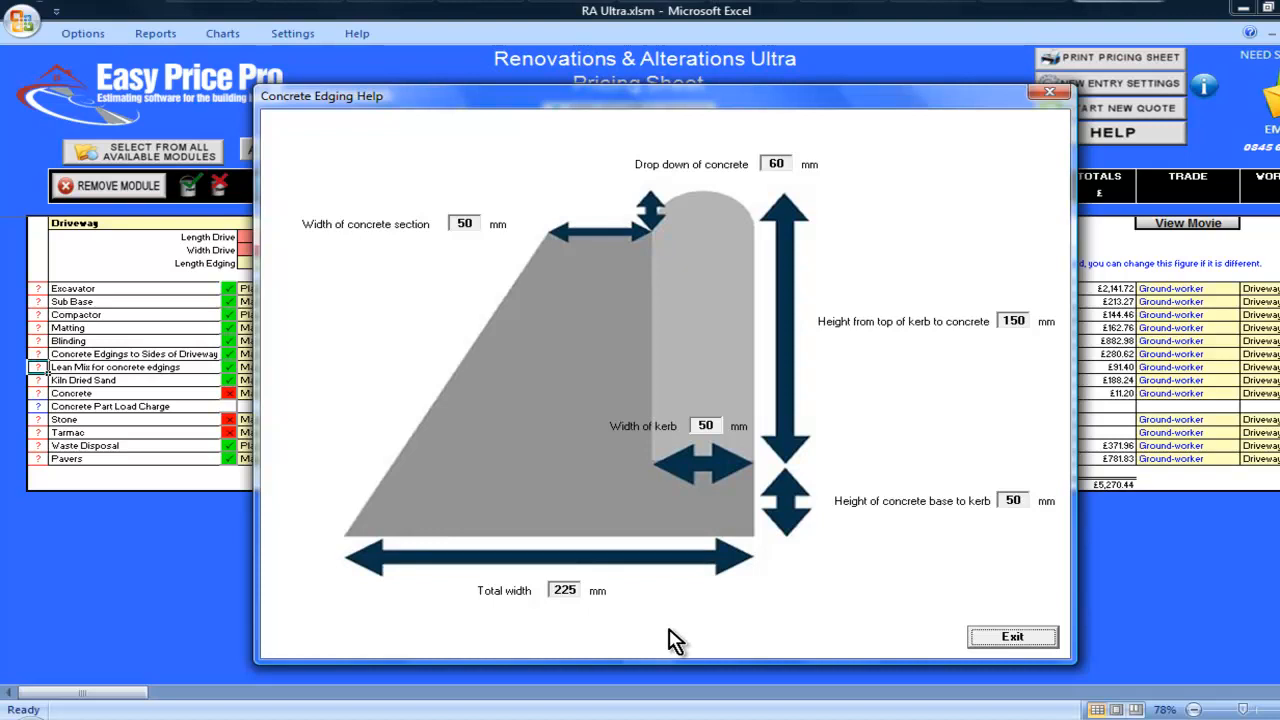
click(986, 642)
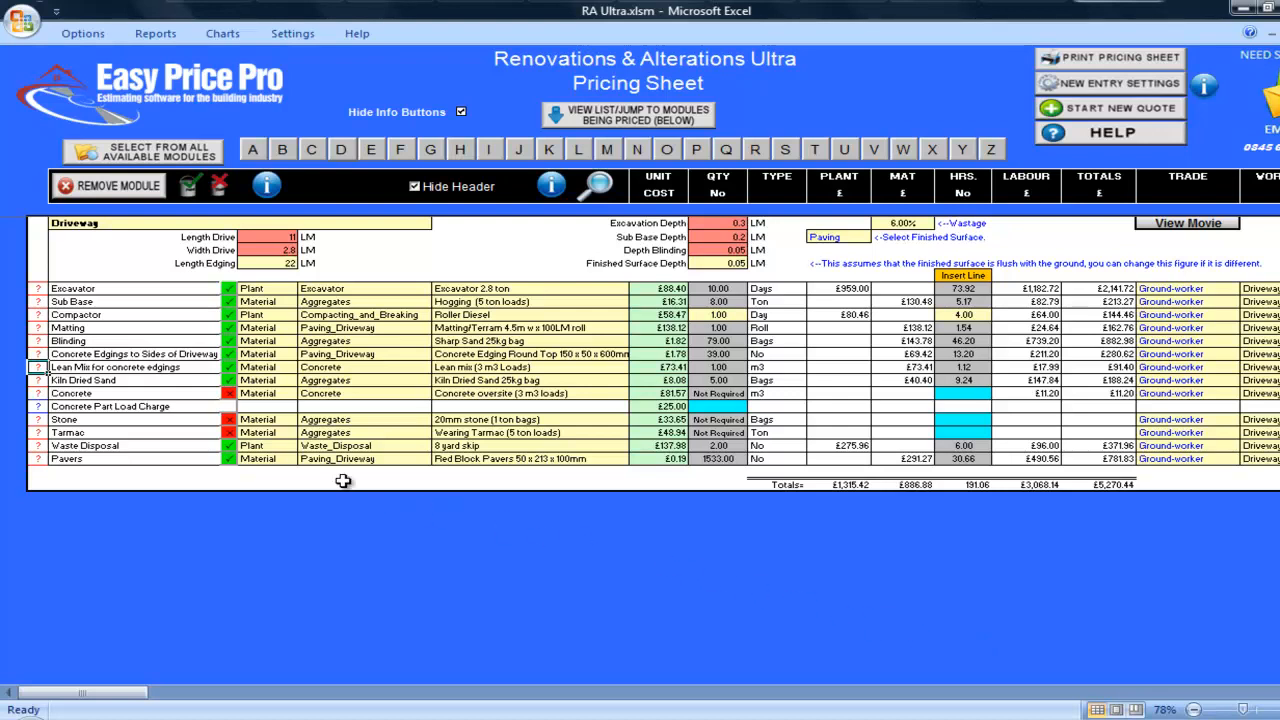
click(38, 380)
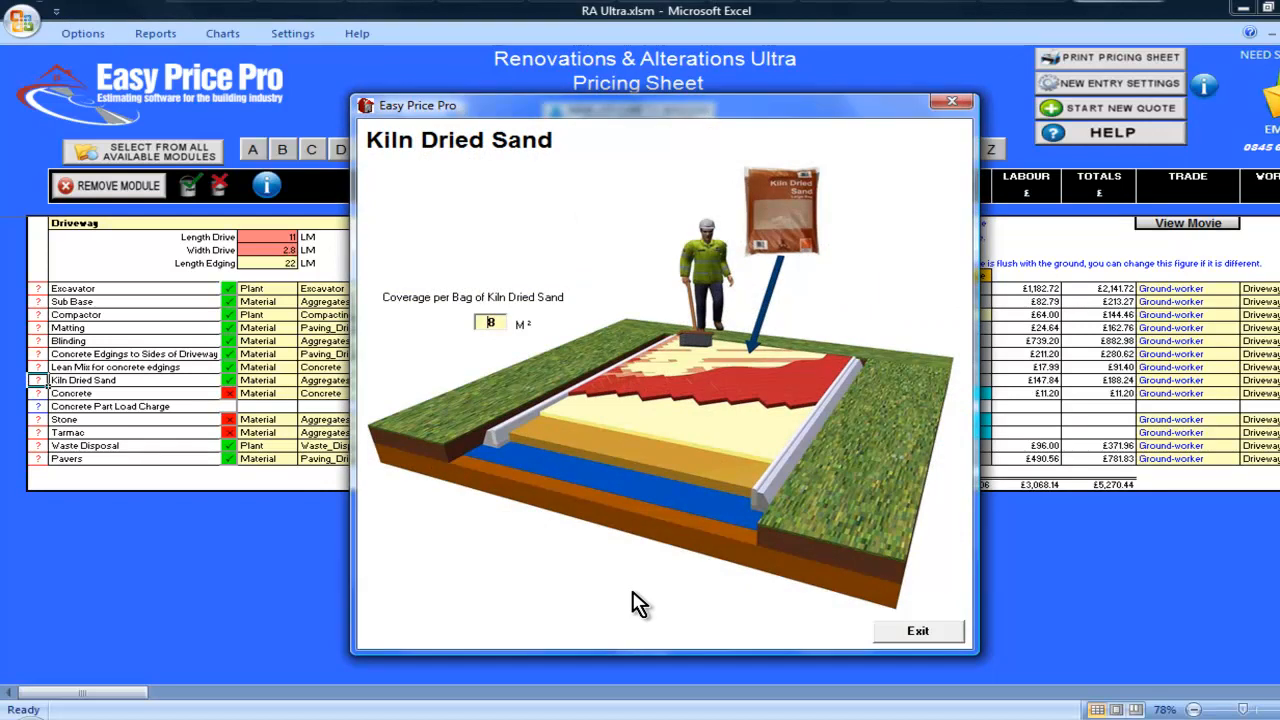
click(914, 631)
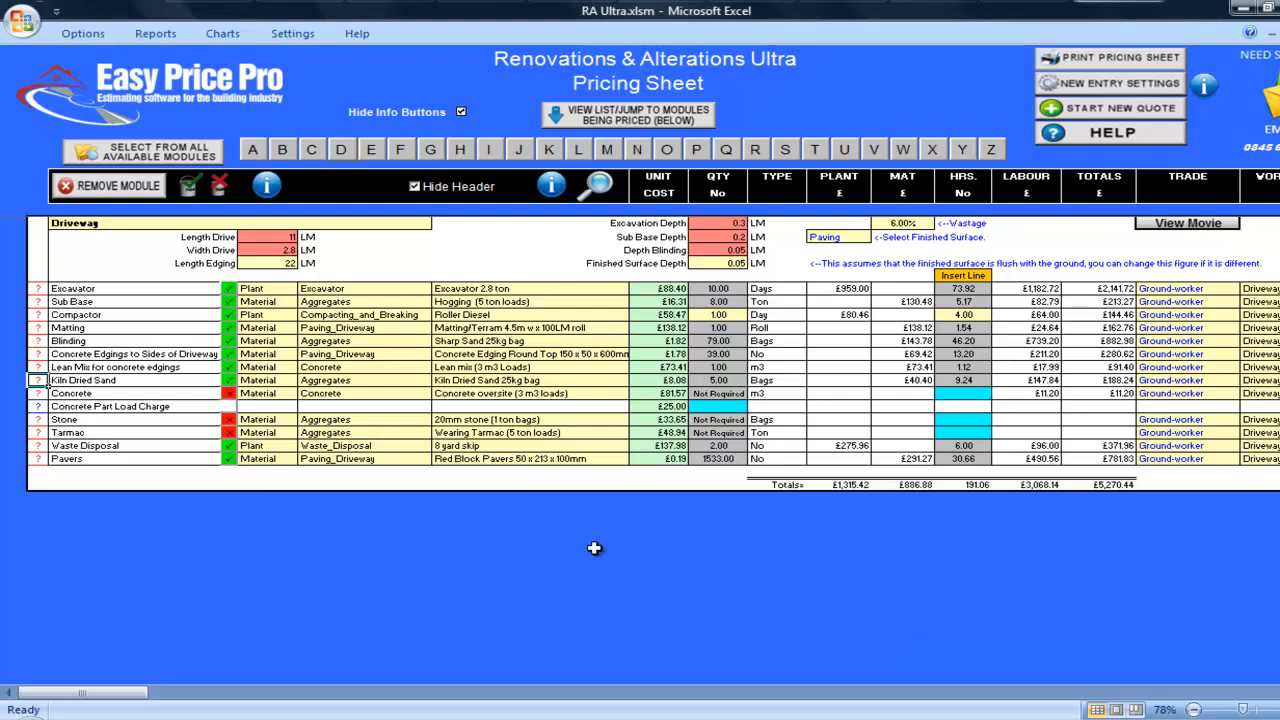
Change the Waste Disposal item to Medium Tipper Lorry (10 Ton)
click(38, 445)
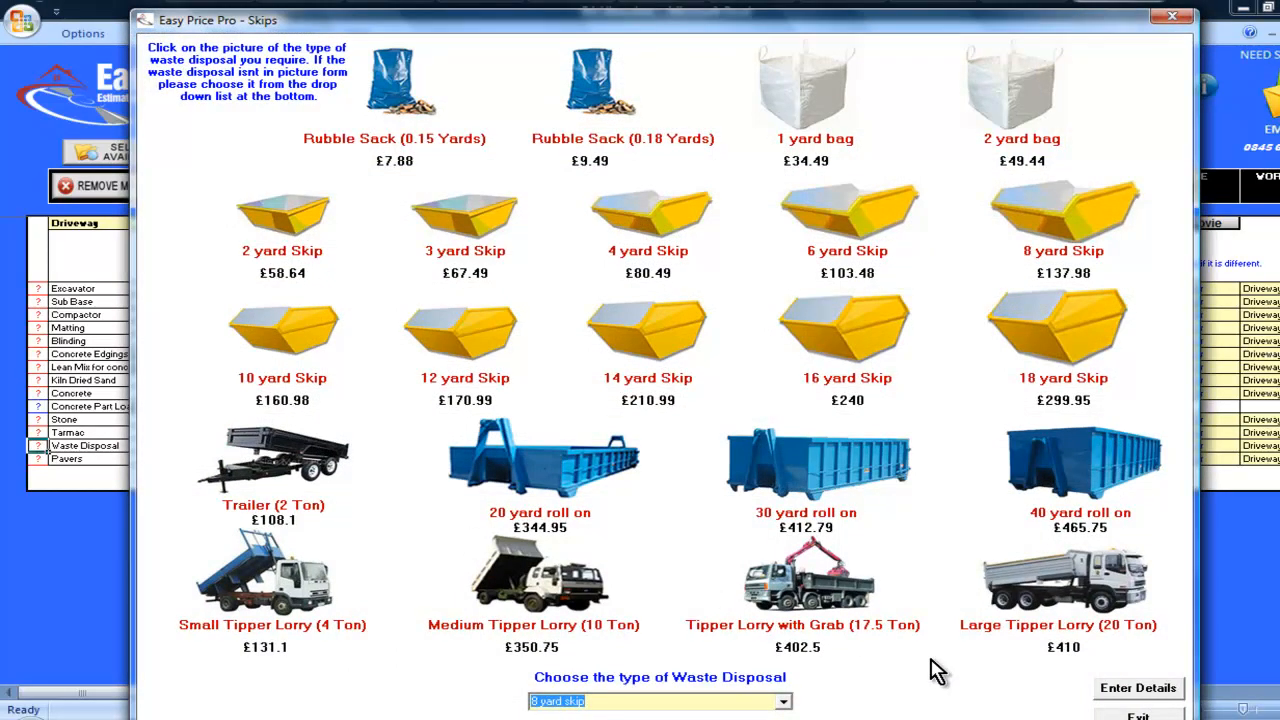
click(563, 598)
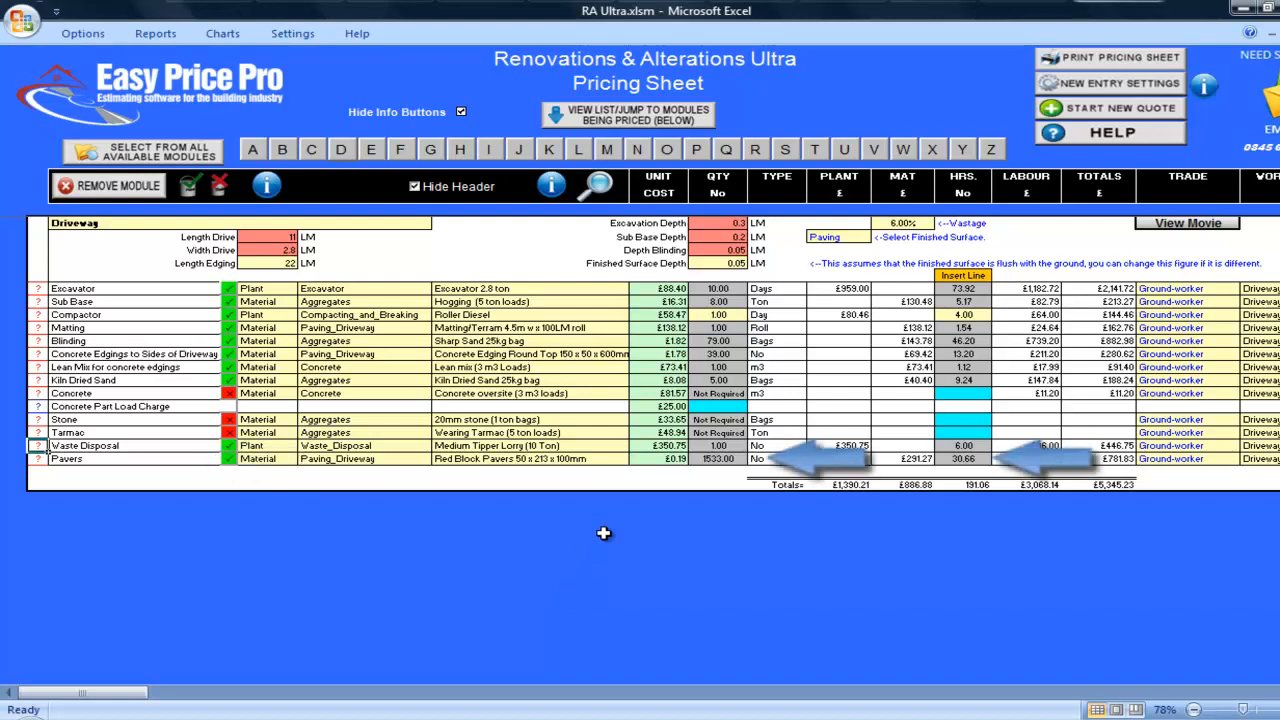
Look through the paving products available for the Pavers item
click(615, 459)
click(636, 459)
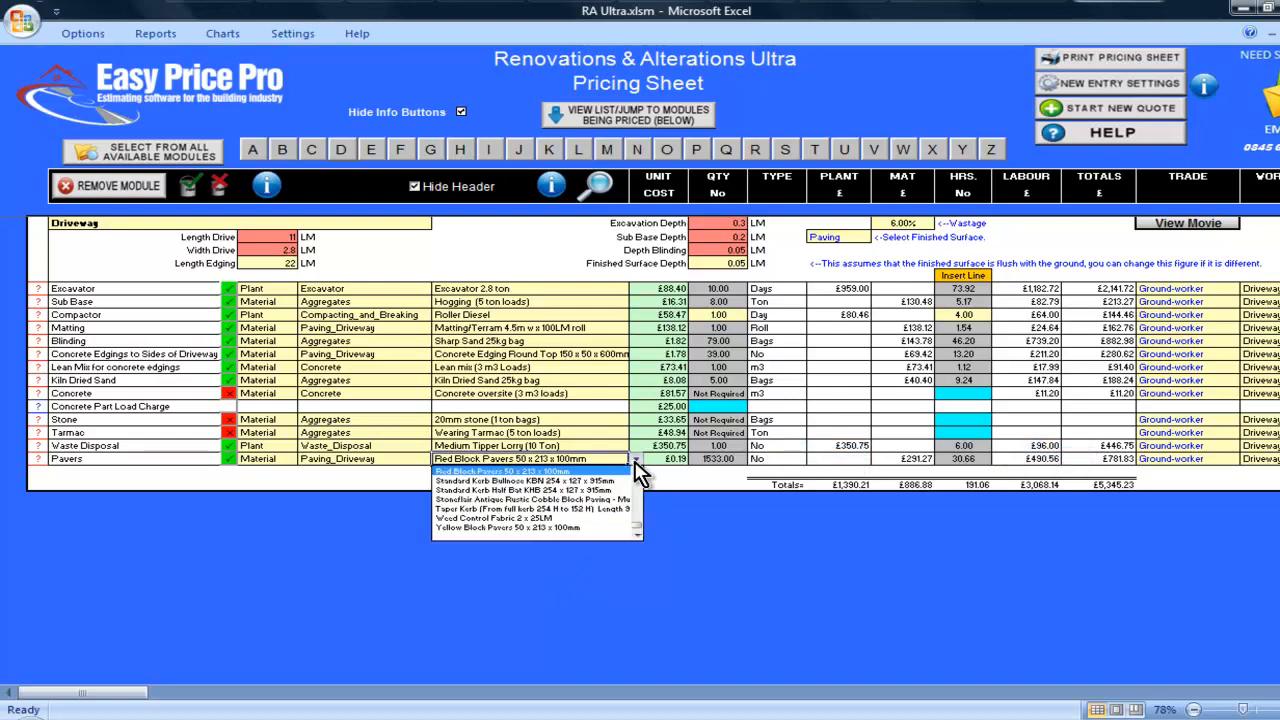
click(638, 472)
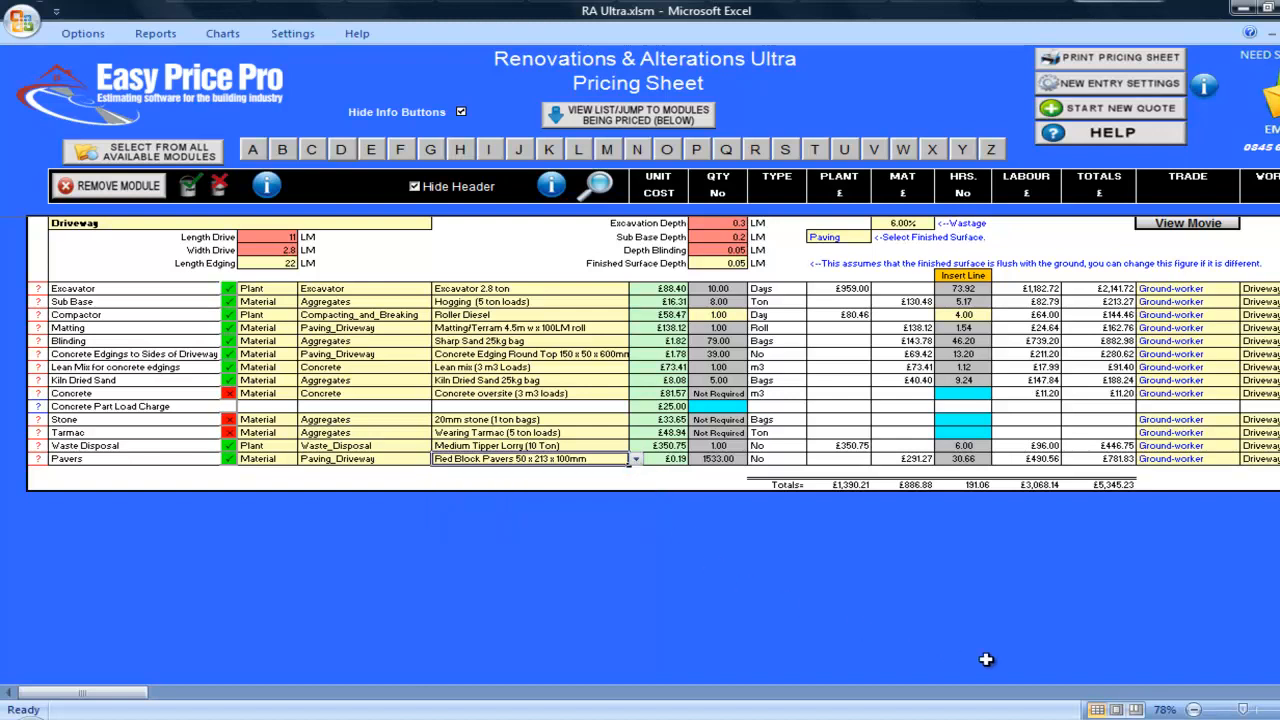